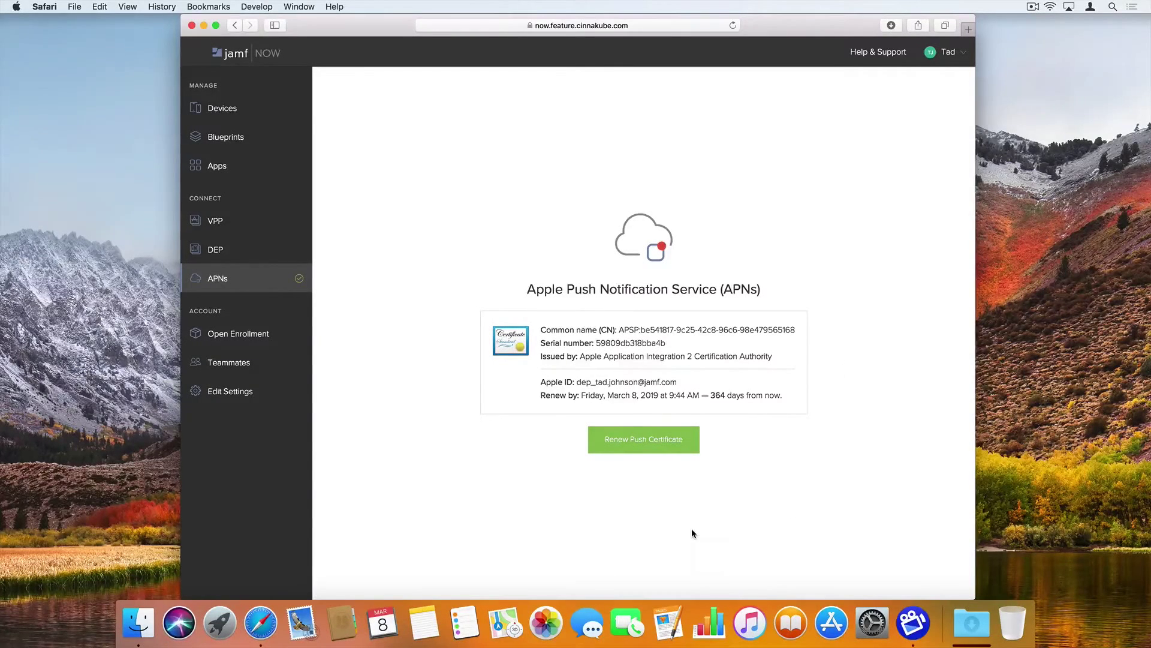
# Start the push certificate renewal, download the signing request .plist, and continue to Renew Certificate
pyautogui.click(659, 446)
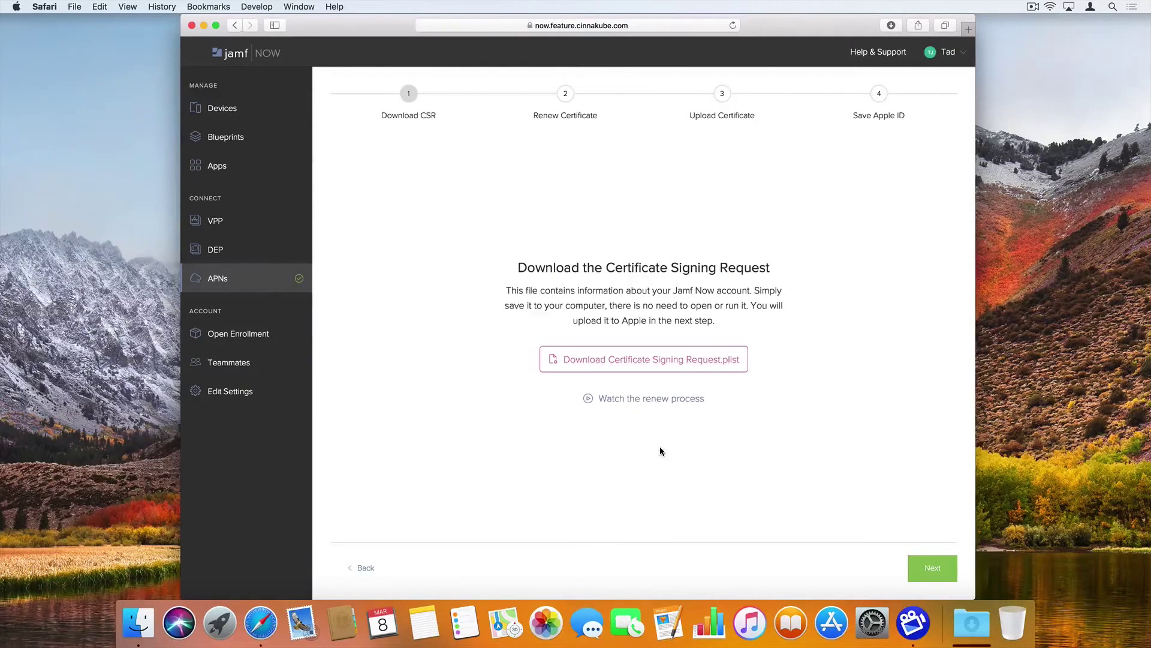
pyautogui.click(706, 364)
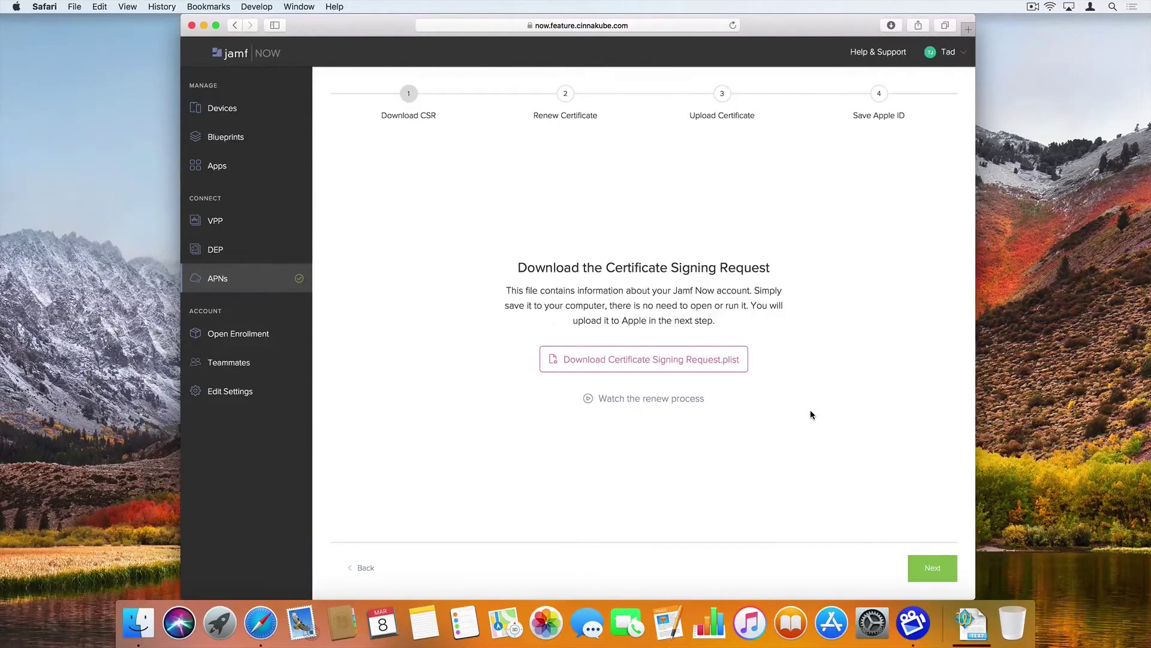
pyautogui.click(949, 570)
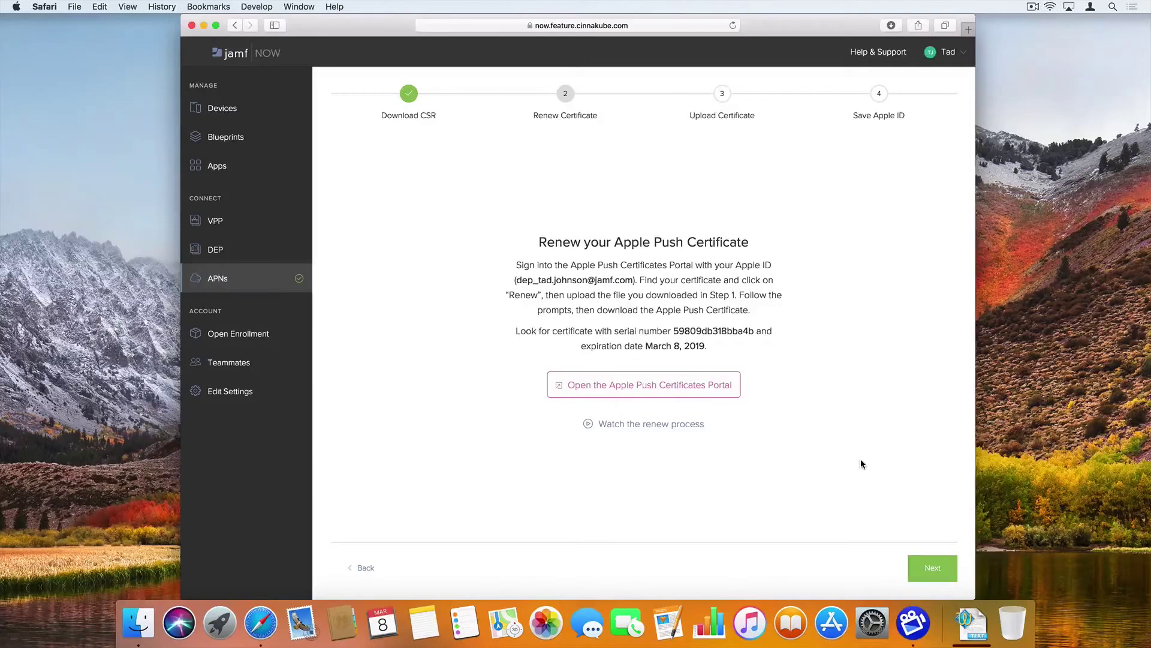
# Open the Apple Push Certificates Portal and sign in with Apple ID, password and verification code
pyautogui.click(685, 389)
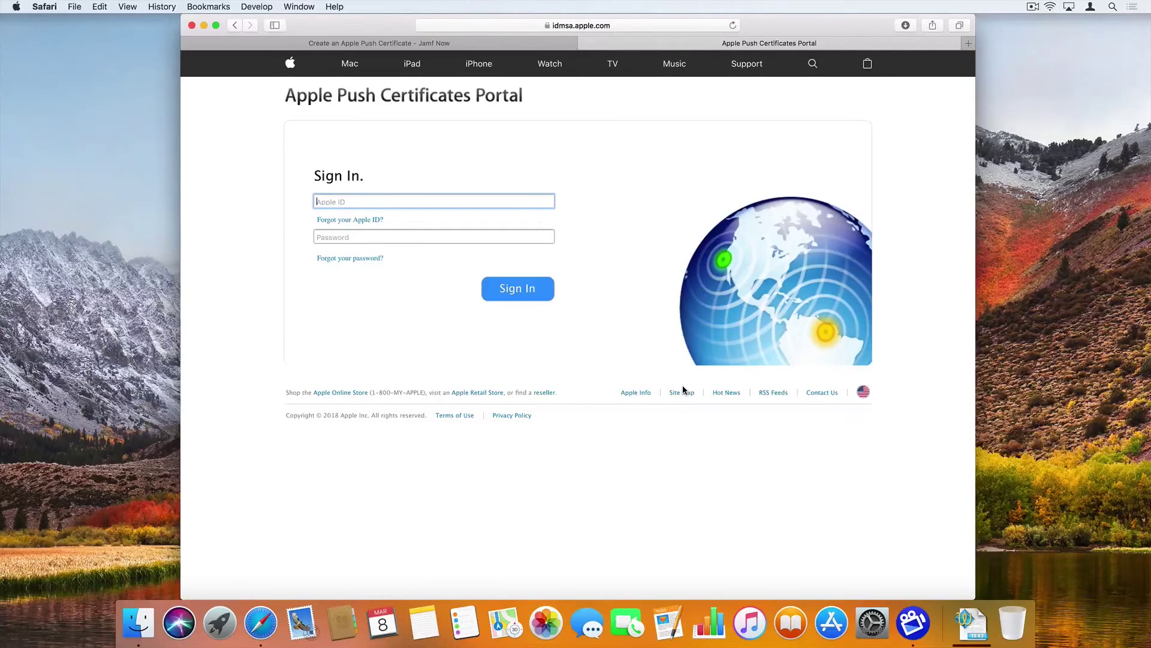
pyautogui.press('Tab')
pyautogui.write('•')
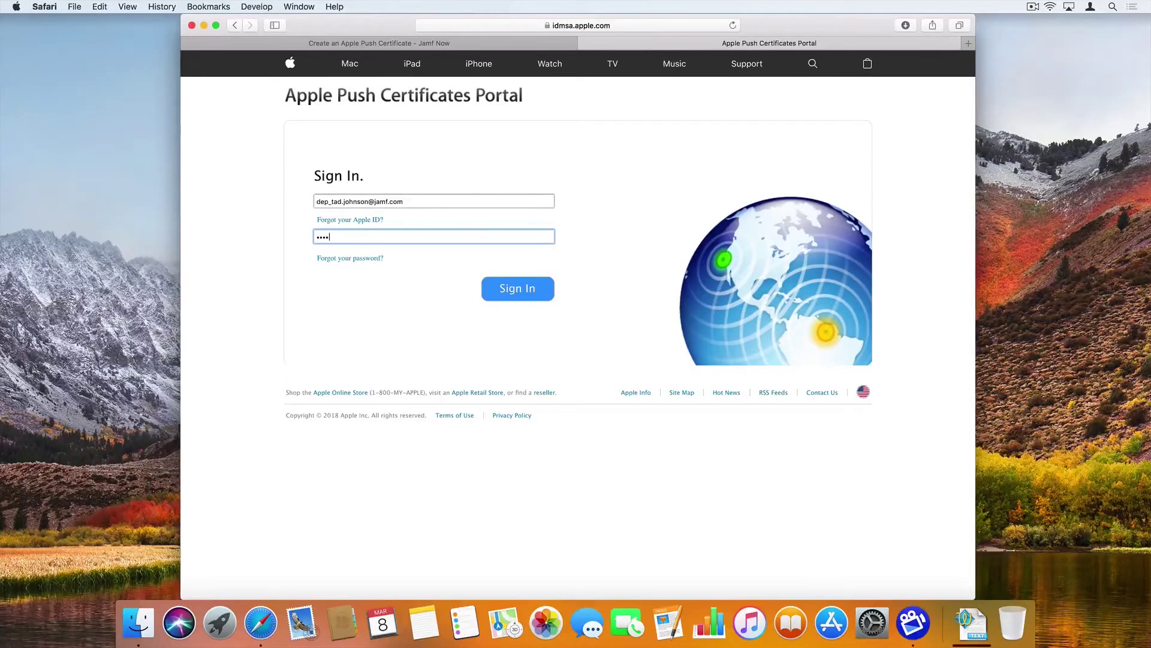
pyautogui.write('•••••')
pyautogui.click(518, 284)
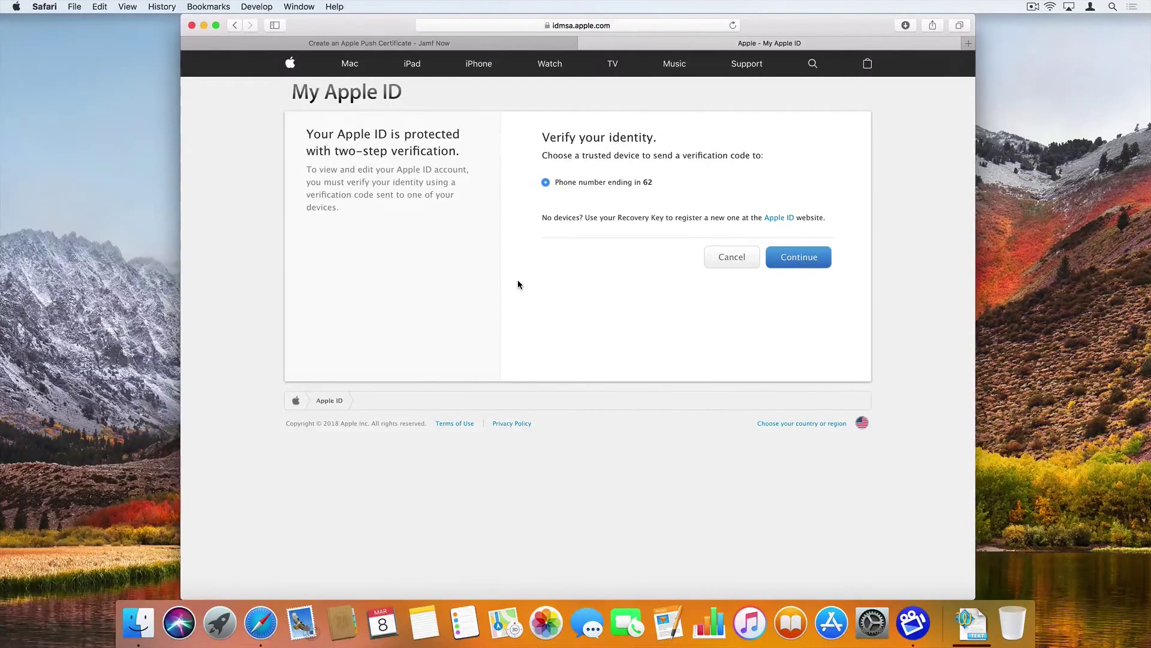
pyautogui.click(803, 259)
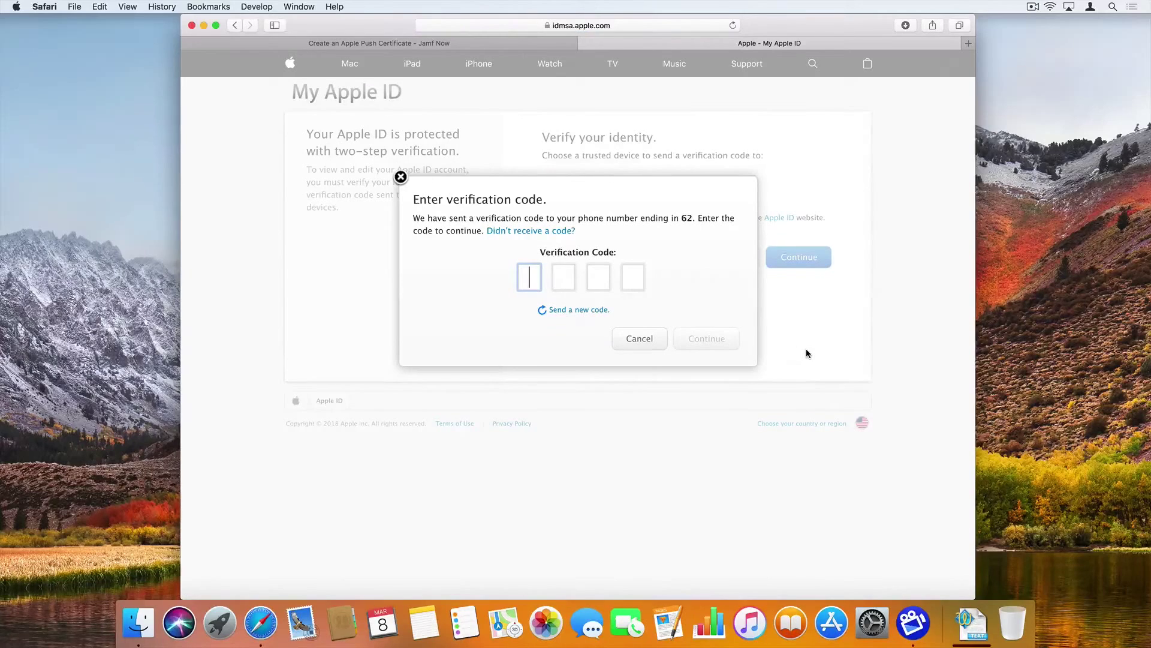
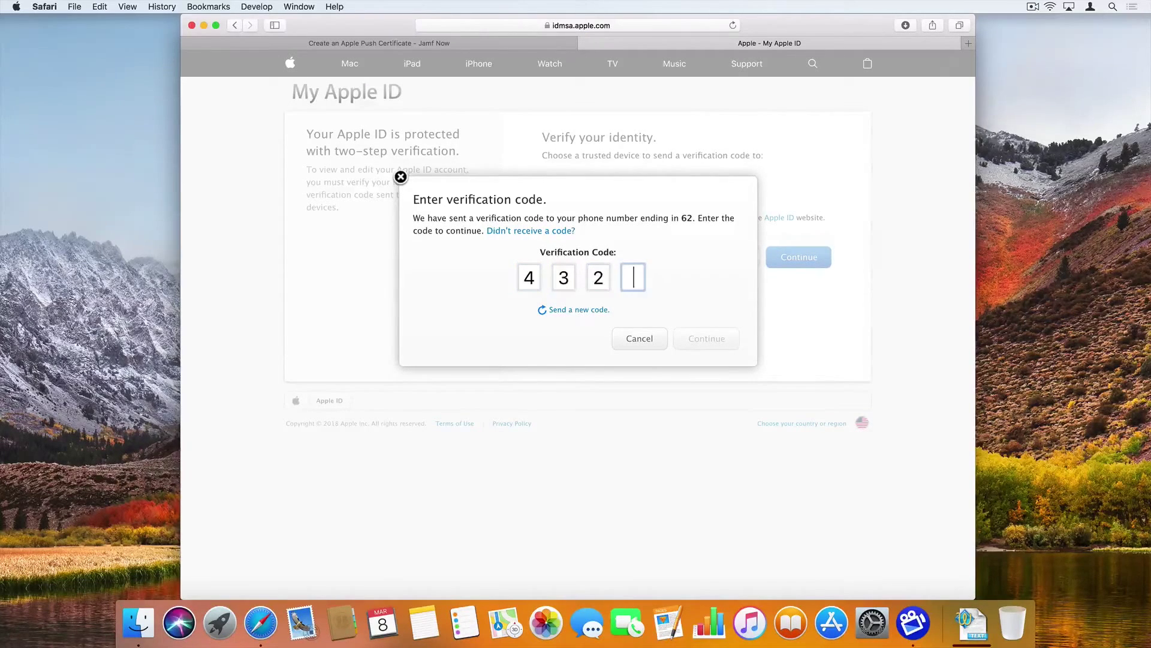
pyautogui.press('Return')
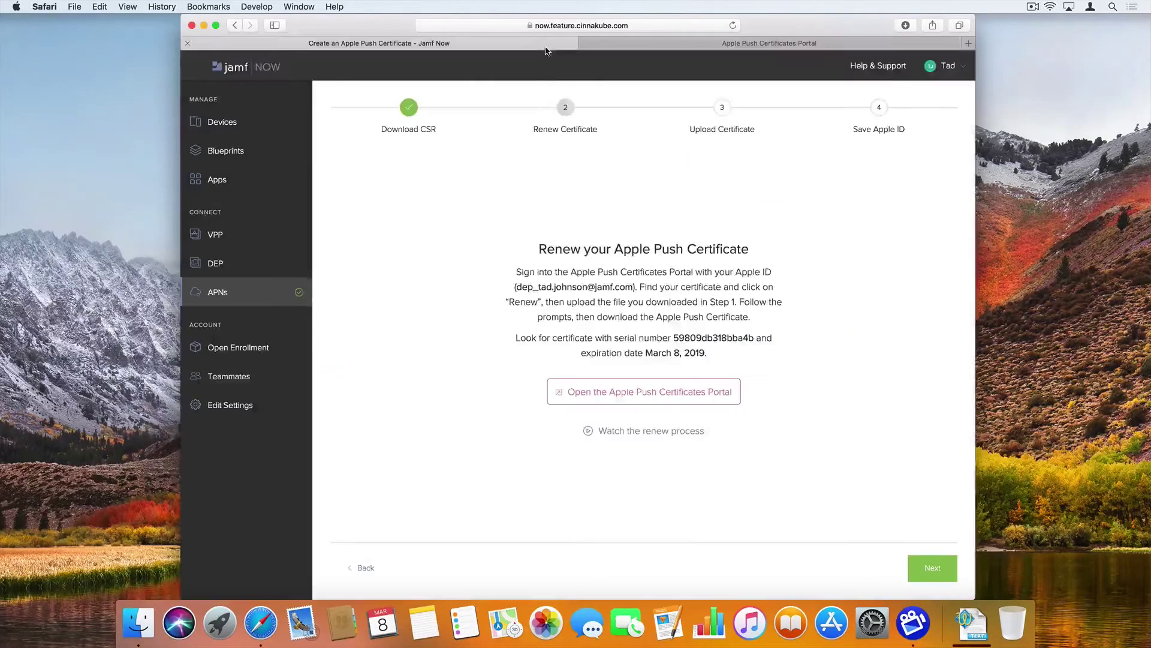
# Check the certificate serial number and expiry in Jamf Now, then return to the portal
pyautogui.click(545, 45)
pyautogui.click(811, 45)
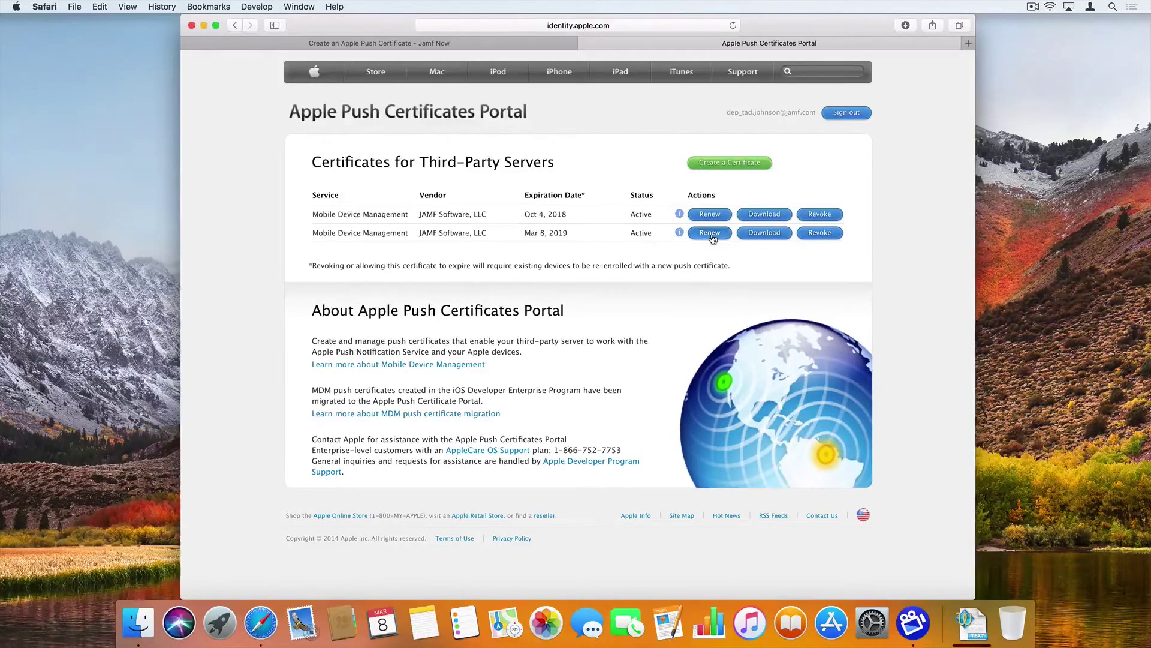
# Confirm the Mar 8, 2019 certificate's serial number and begin renewing it
pyautogui.click(679, 233)
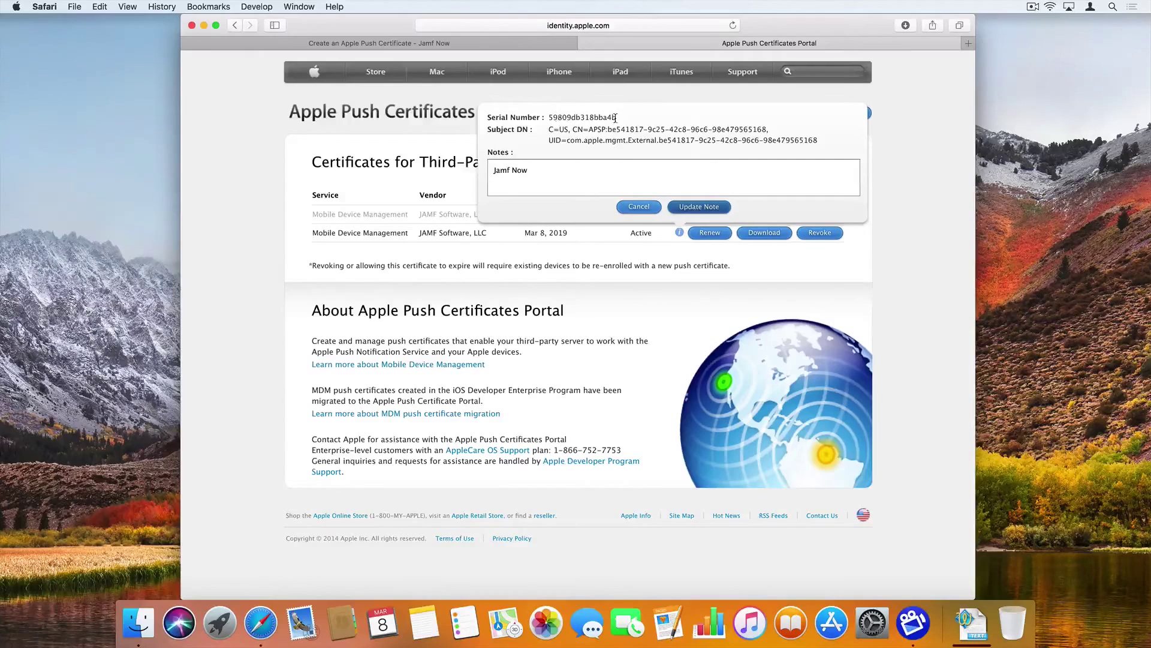
pyautogui.click(640, 209)
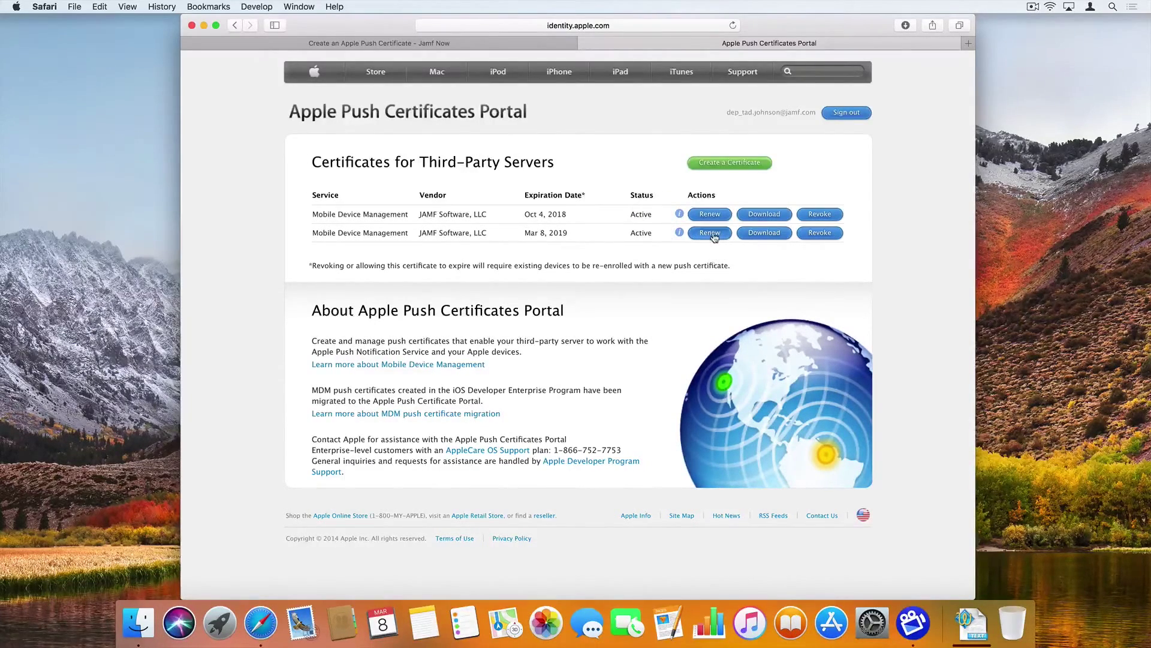
pyautogui.click(710, 232)
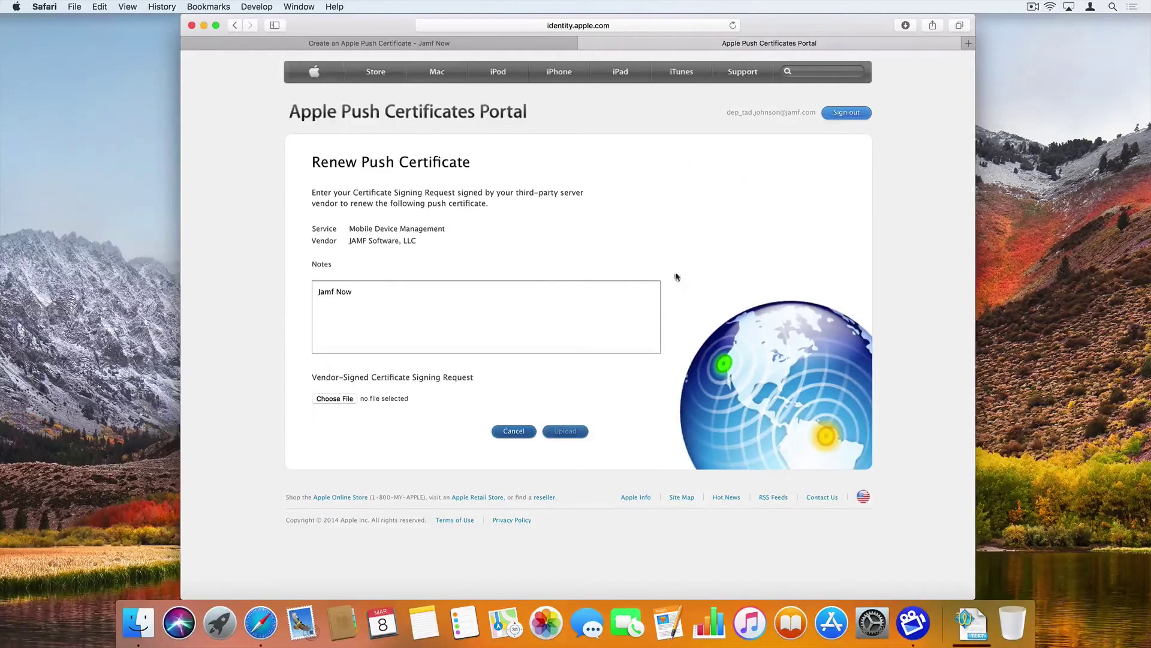
# Upload the signing request .plist, download the renewed certificate, and sign out of the portal
pyautogui.click(340, 402)
pyautogui.click(538, 79)
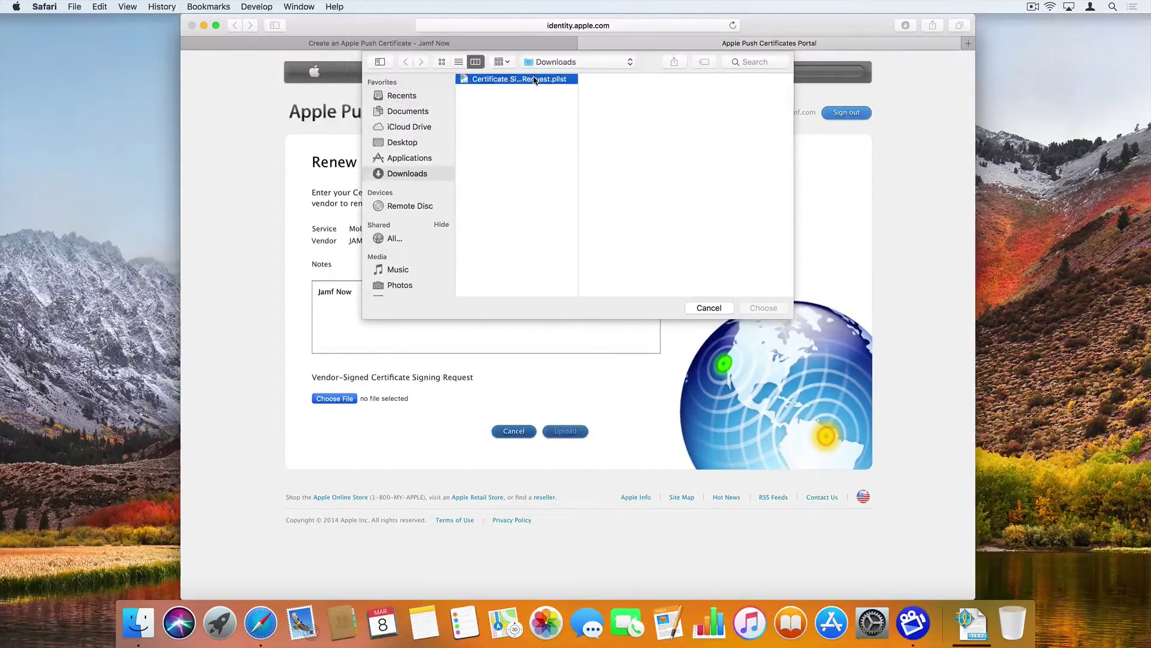
pyautogui.click(764, 307)
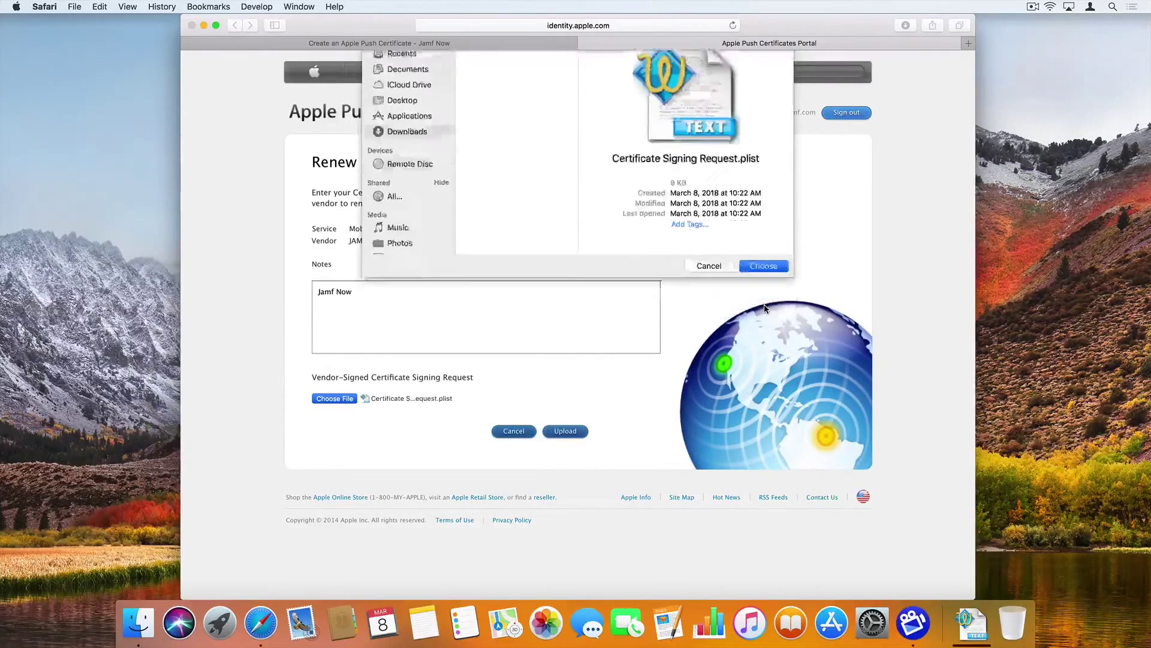
pyautogui.click(573, 433)
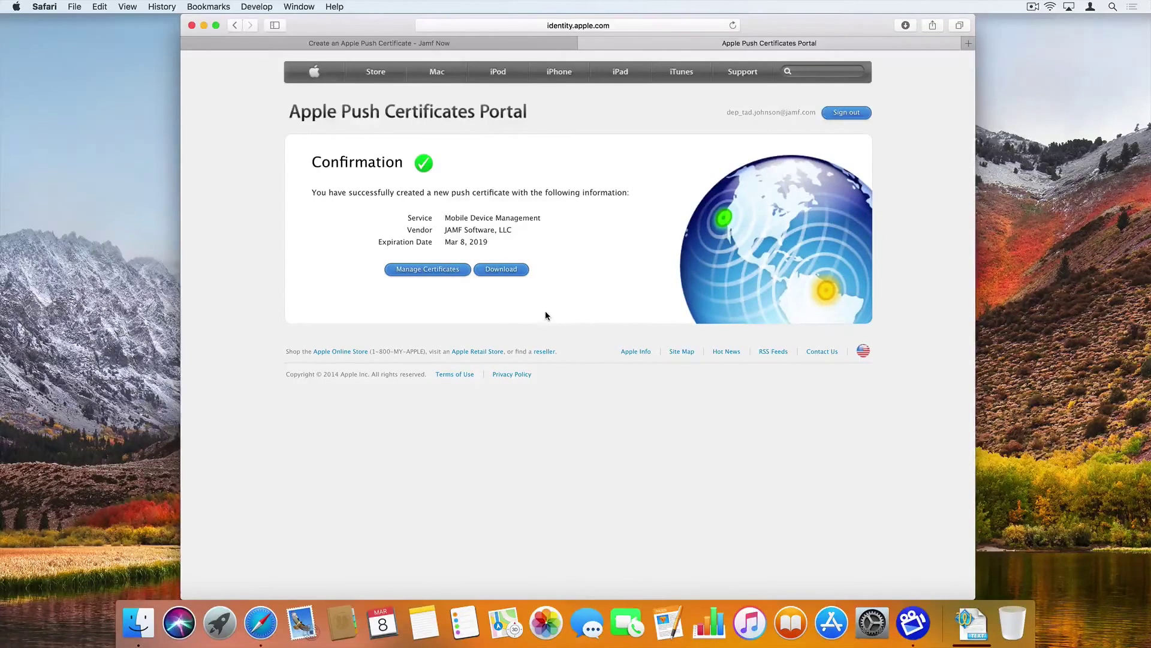
pyautogui.click(515, 273)
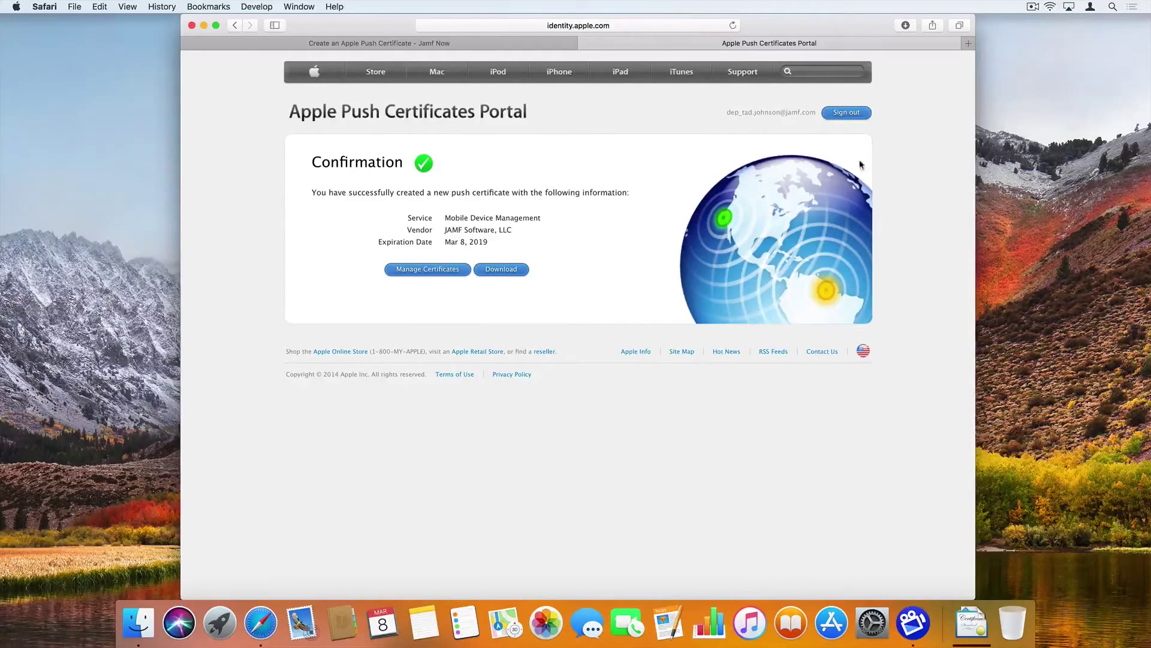
pyautogui.click(846, 113)
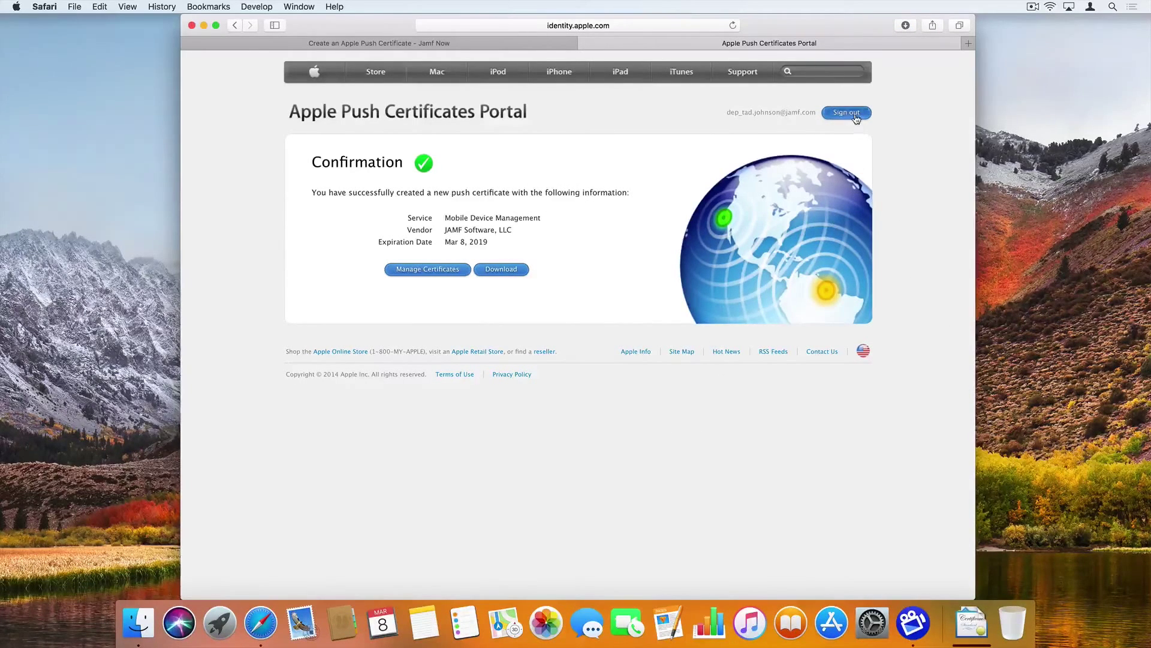
# Close the portal tab and upload the MDM_JAMF .pem certificate to Jamf Now, reaching Save Your Apple ID
pyautogui.click(587, 43)
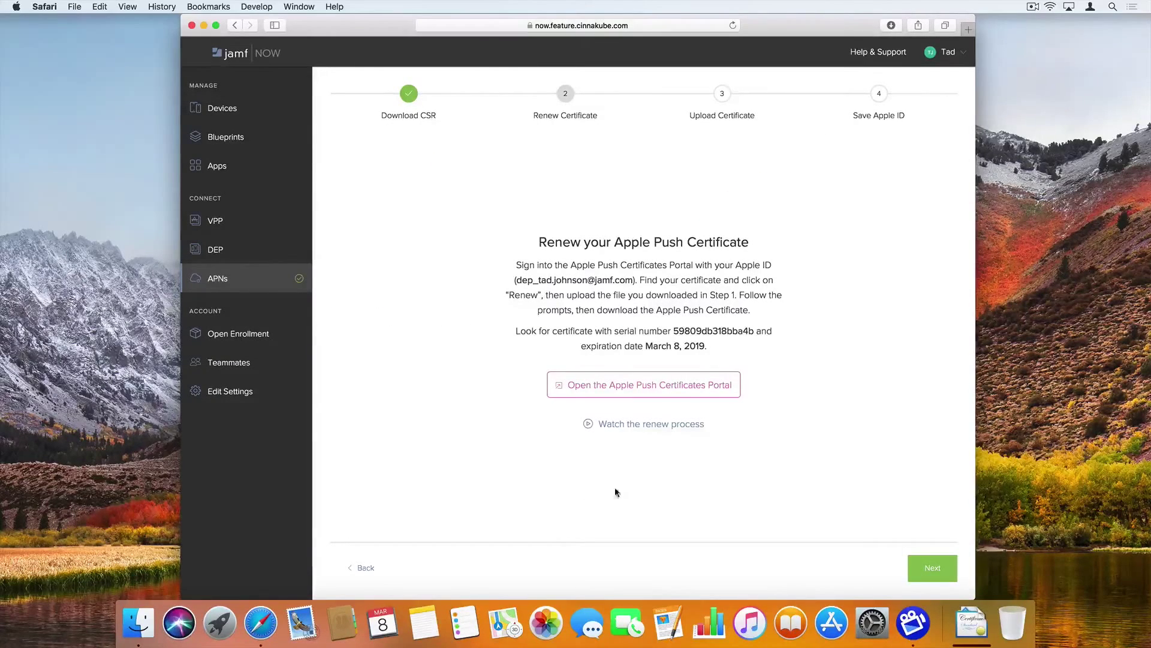
pyautogui.click(944, 569)
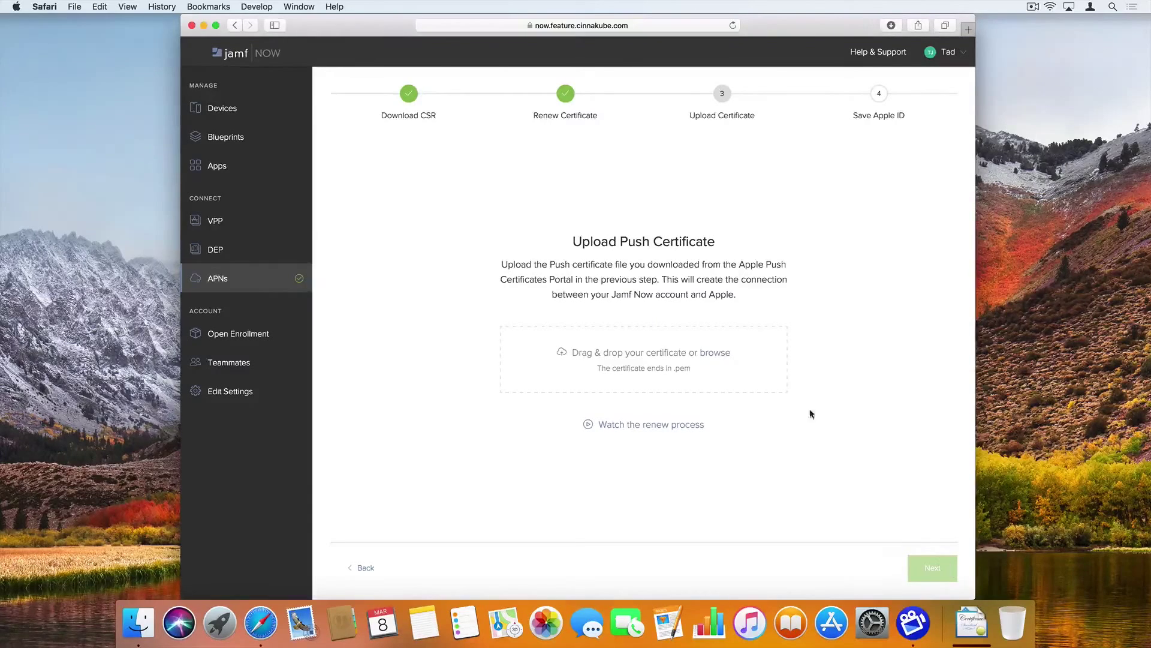
pyautogui.click(718, 354)
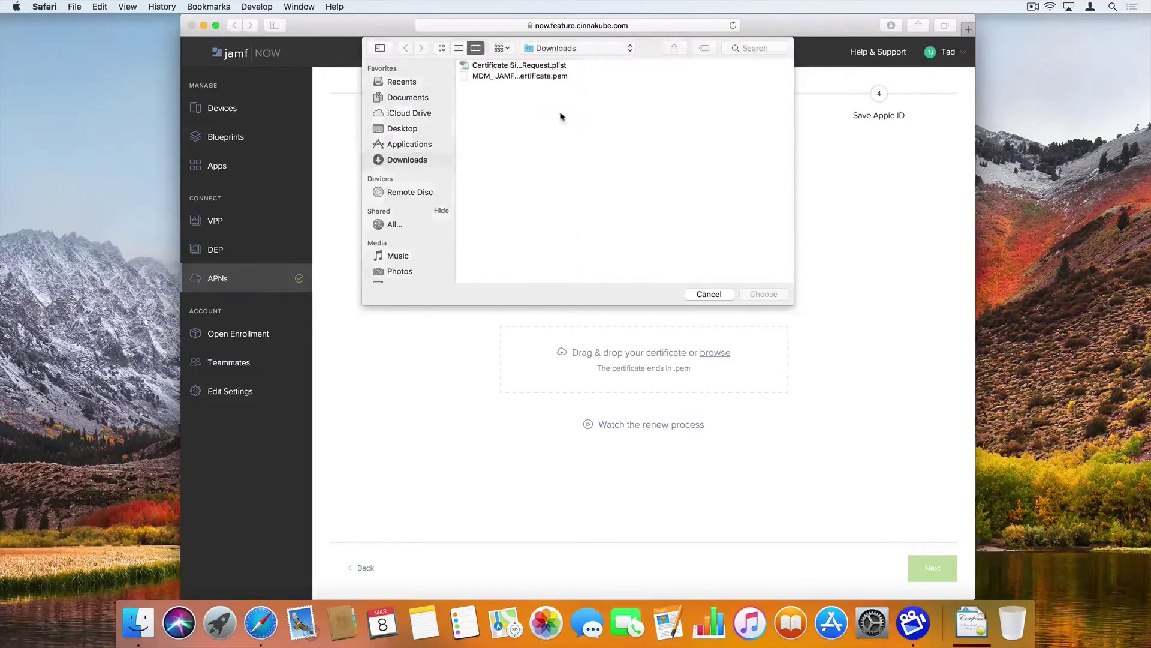
pyautogui.click(533, 77)
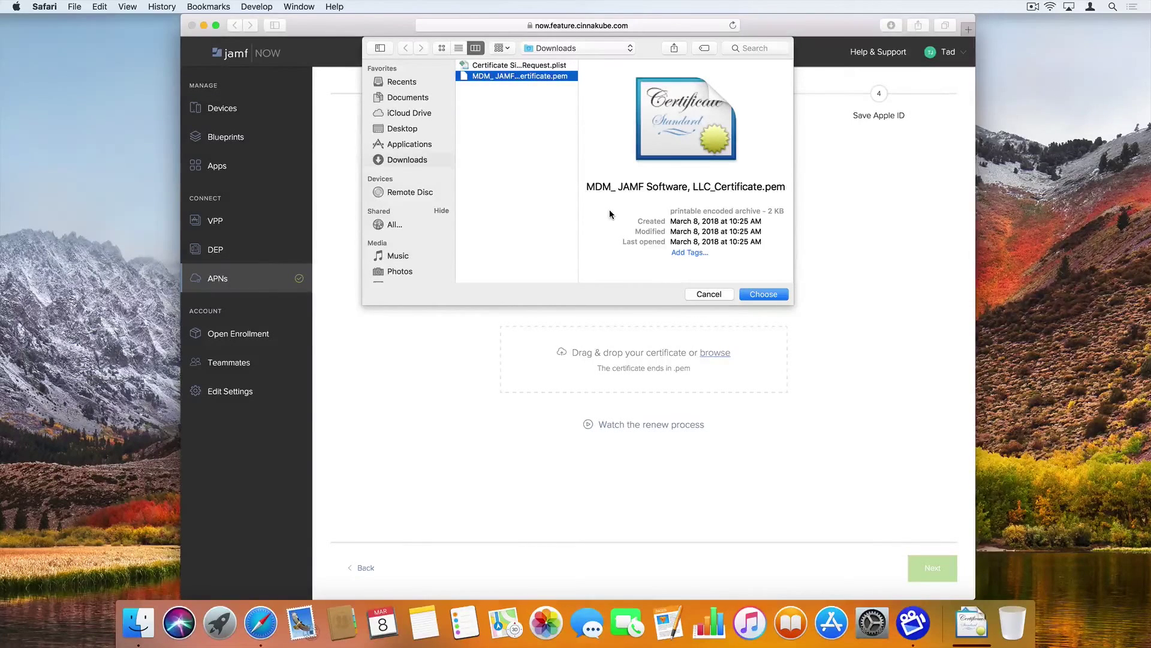
pyautogui.click(771, 296)
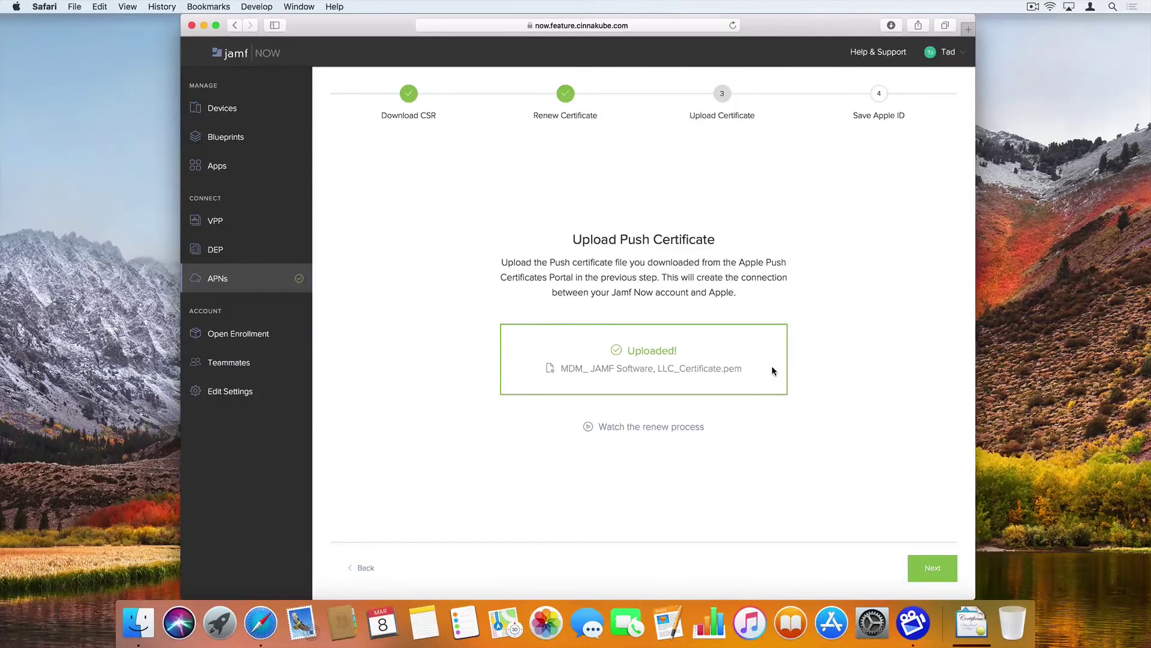
pyautogui.click(928, 565)
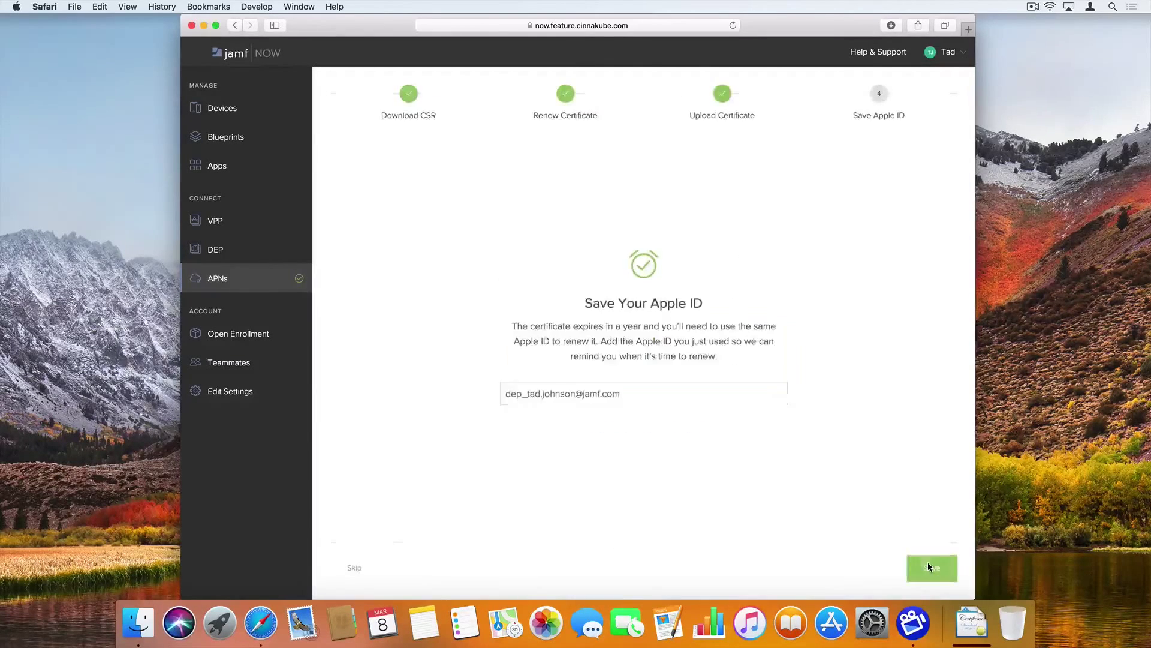